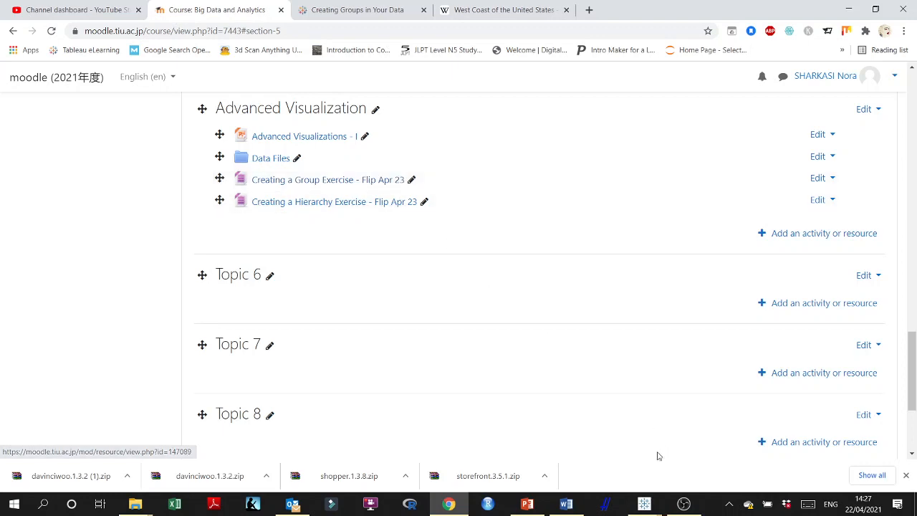
# Switch to the Tableau workbook "Create a Group in the View with World Indicators_Starter (1)".
pyautogui.moveTo(644, 504)
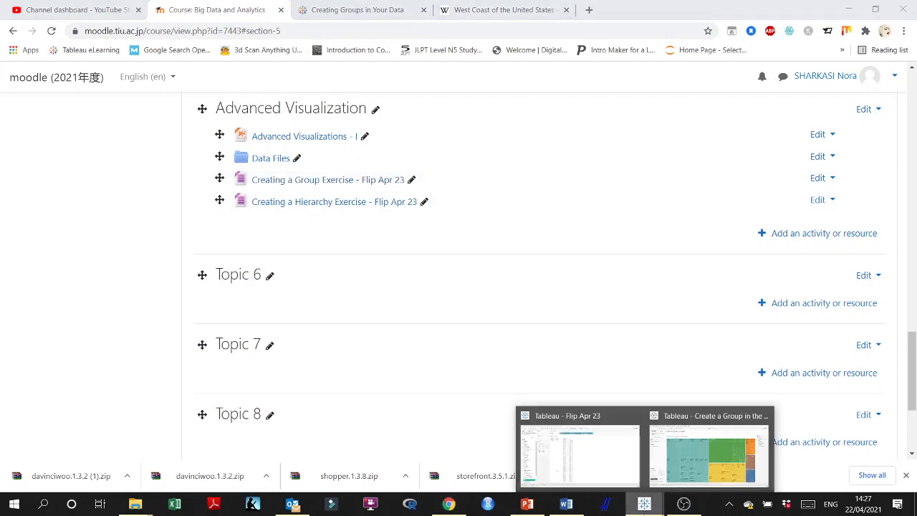
pyautogui.click(704, 473)
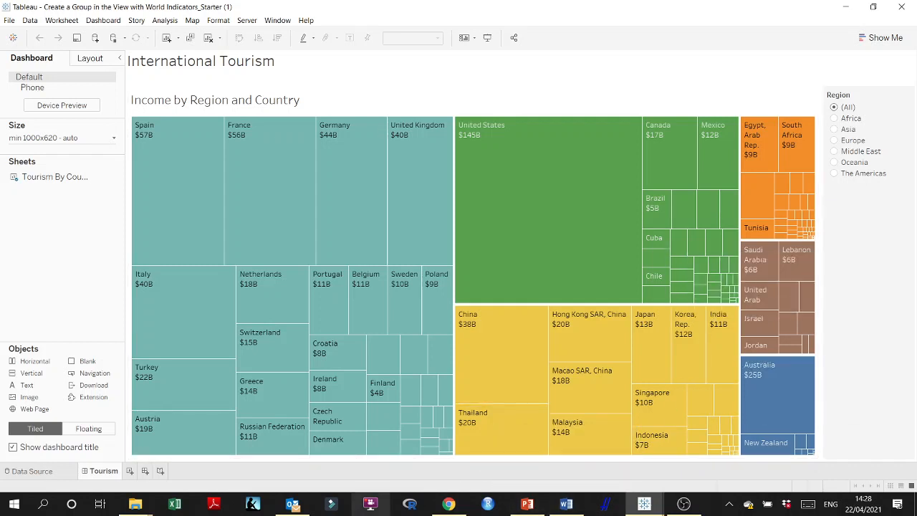
pyautogui.moveTo(88, 472)
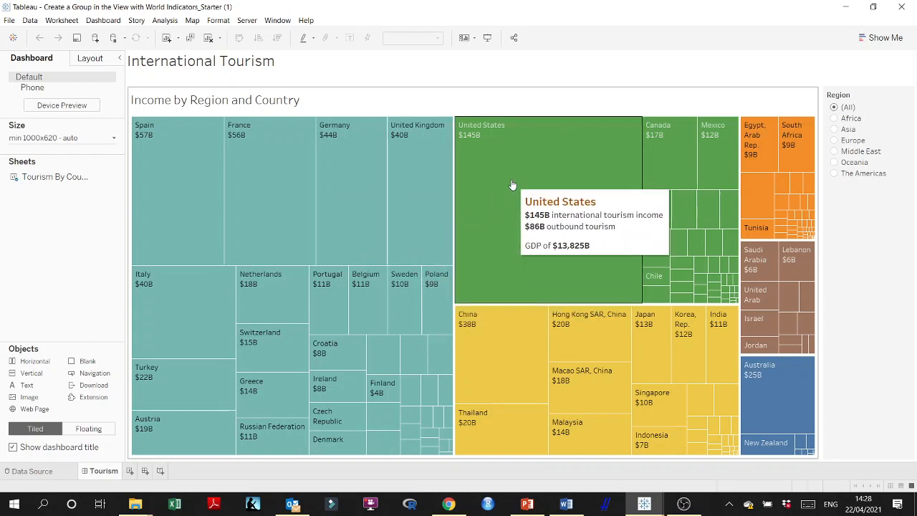
# Switch to the PowerPoint slide show, read the group exercise instructions on slides 9 and 10, and return to the Tableau workbook.
pyautogui.click(526, 504)
pyautogui.click(267, 262)
pyautogui.click(267, 262)
pyautogui.scroll(2, 268, 262)
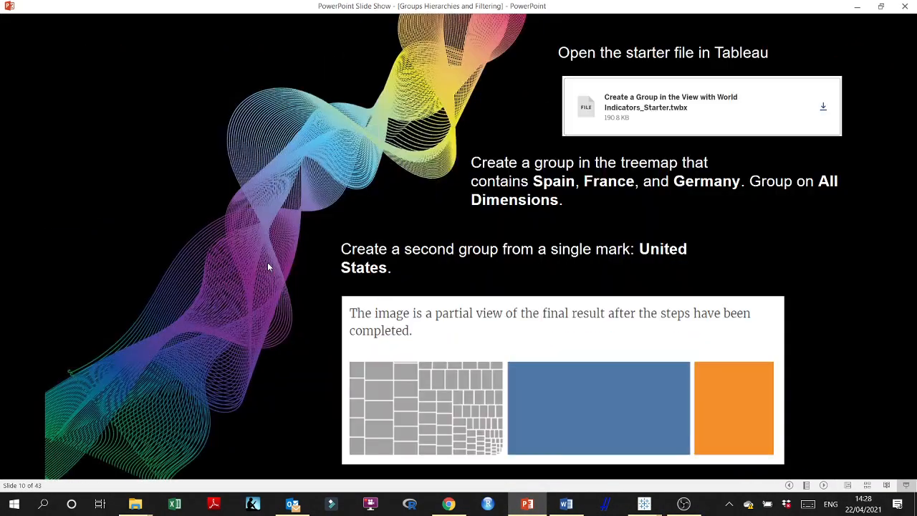
pyautogui.scroll(-1, 267, 262)
pyautogui.scroll(1, 267, 262)
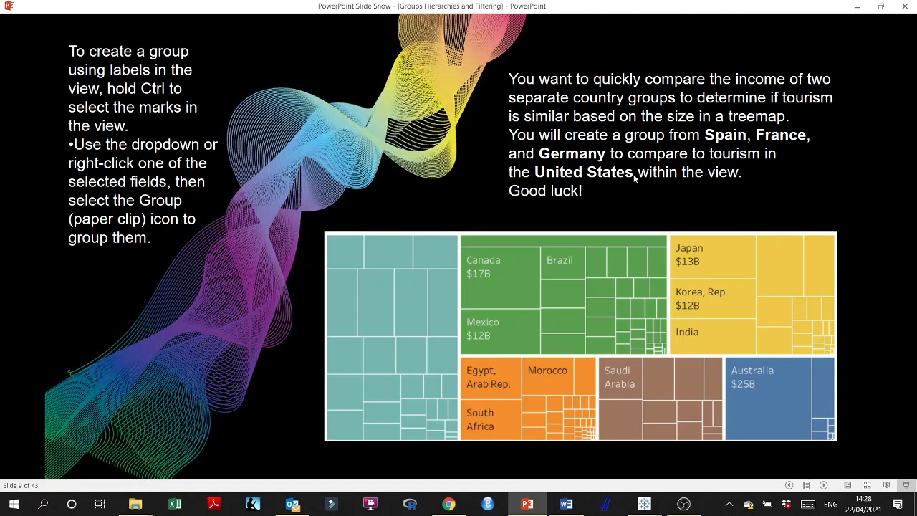
pyautogui.press('Right')
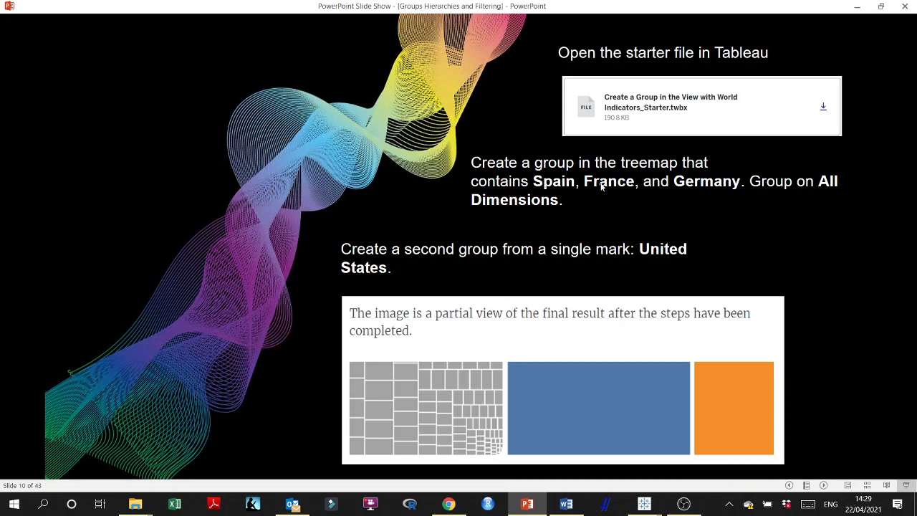
pyautogui.click(857, 6)
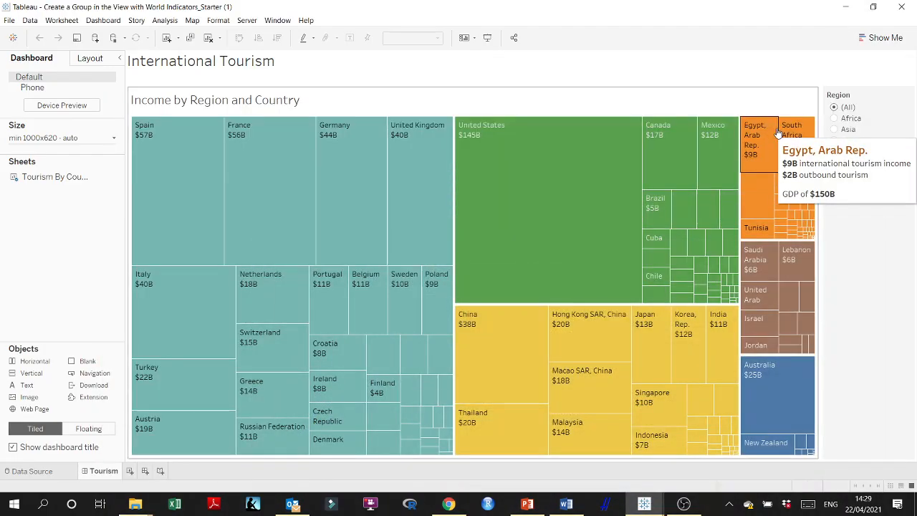
pyautogui.click(179, 188)
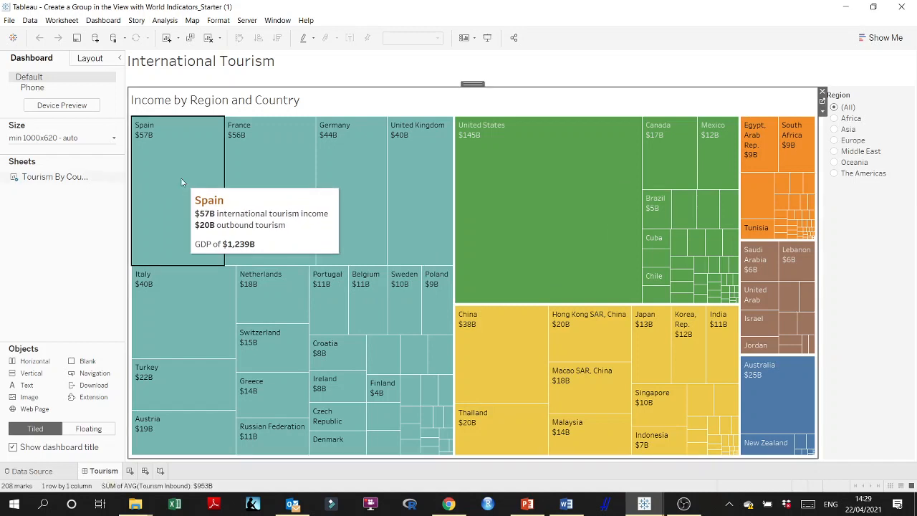
pyautogui.keyDown('ctrl'); pyautogui.click(393, 173); pyautogui.keyUp('ctrl')
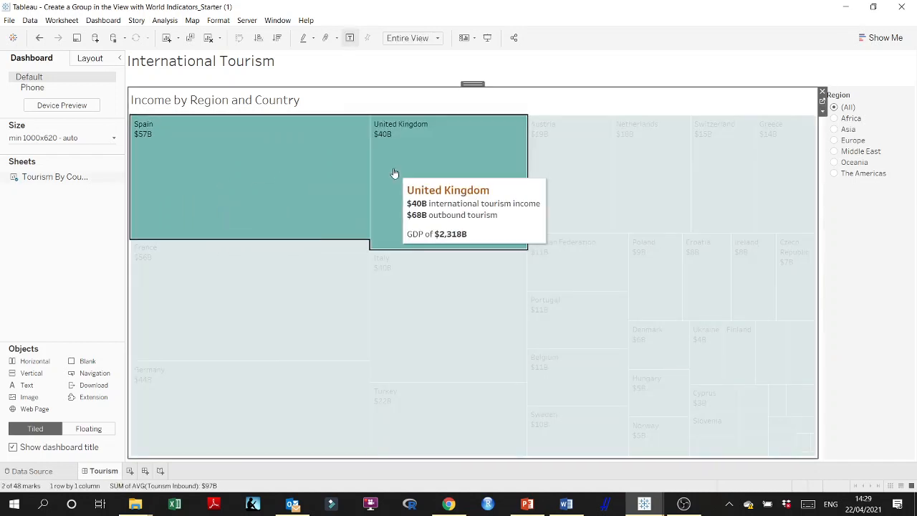
pyautogui.click(332, 188)
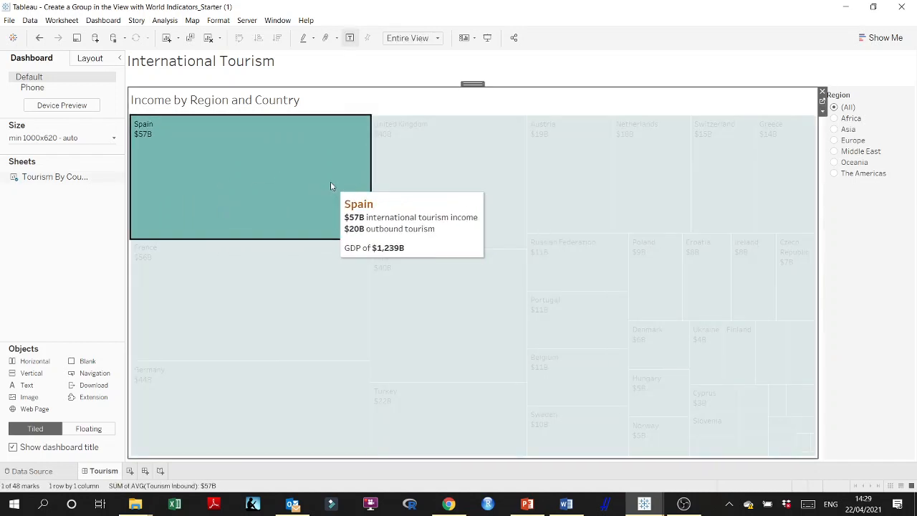
pyautogui.click(331, 184)
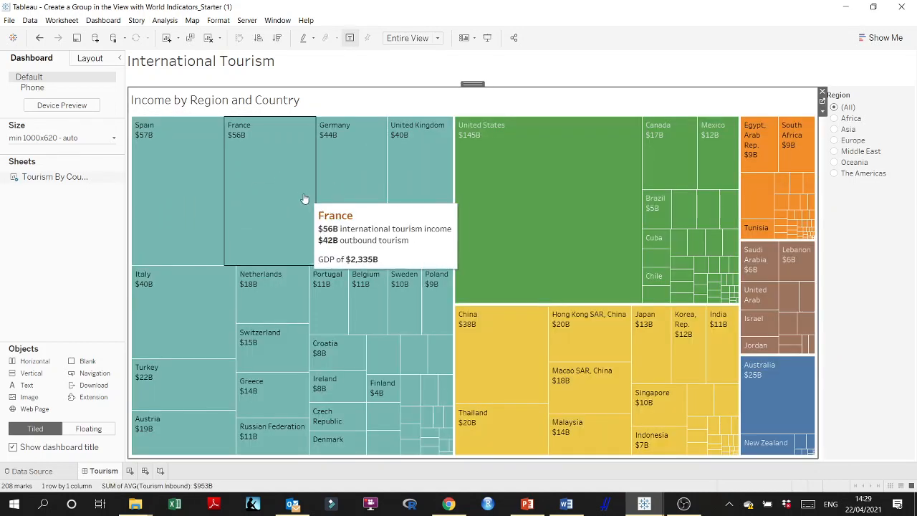
# Group the Spain, France and Germany marks of the treemap on All Dimensions.
pyautogui.click(214, 182)
pyautogui.keyDown('ctrl'); pyautogui.click(212, 319); pyautogui.keyUp('ctrl')
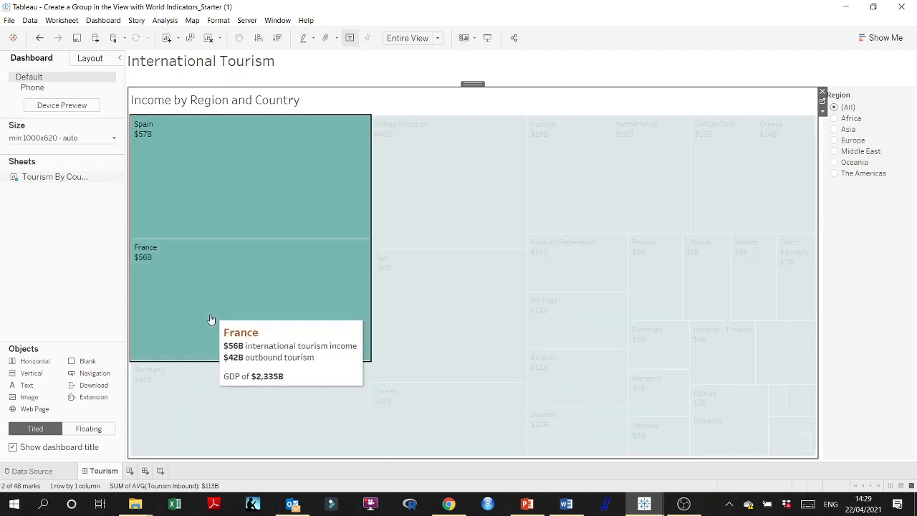
pyautogui.keyDown('ctrl'); pyautogui.click(207, 392); pyautogui.keyUp('ctrl')
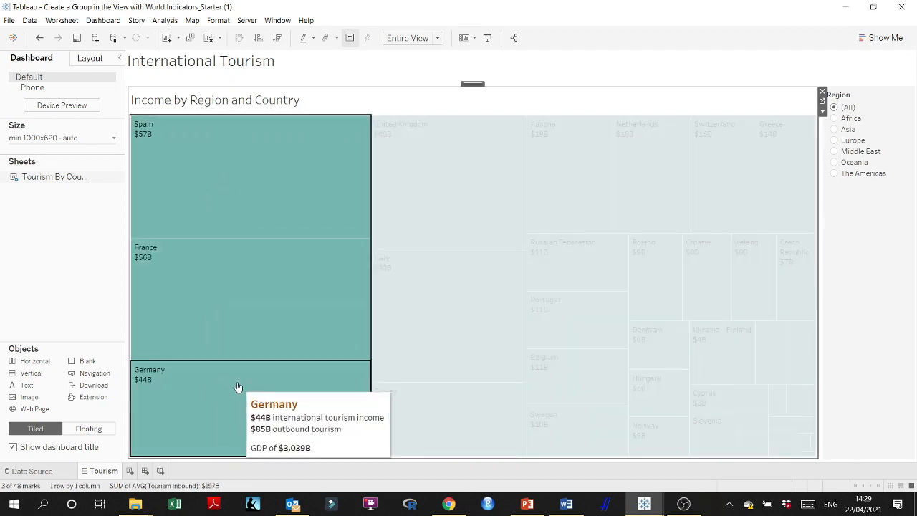
pyautogui.rightClick(234, 285)
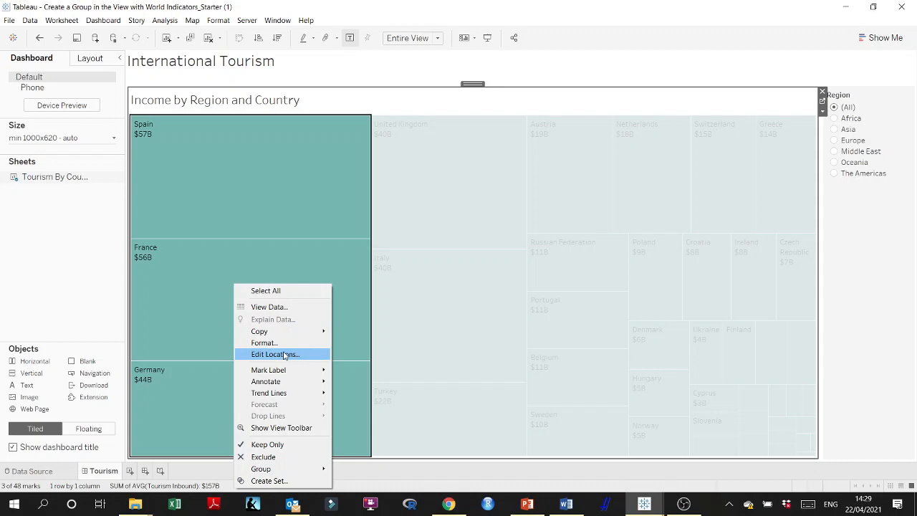
pyautogui.moveTo(311, 470)
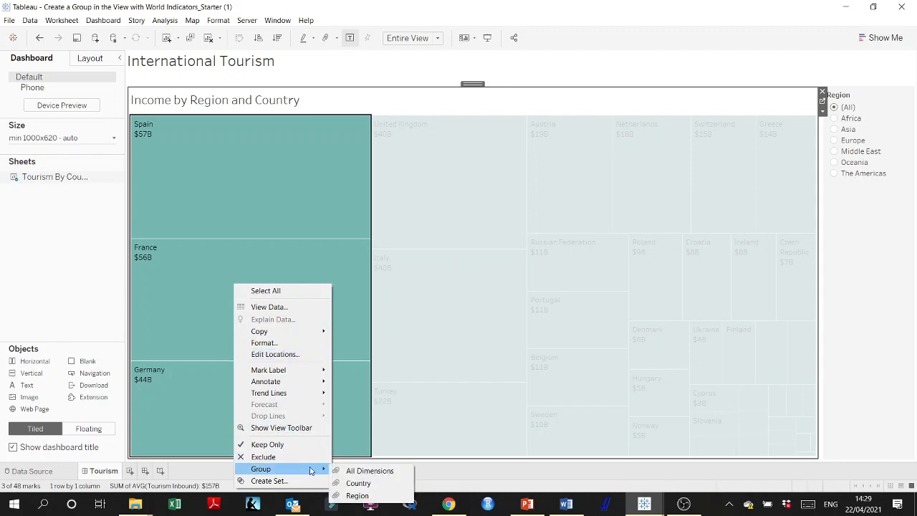
pyautogui.click(380, 474)
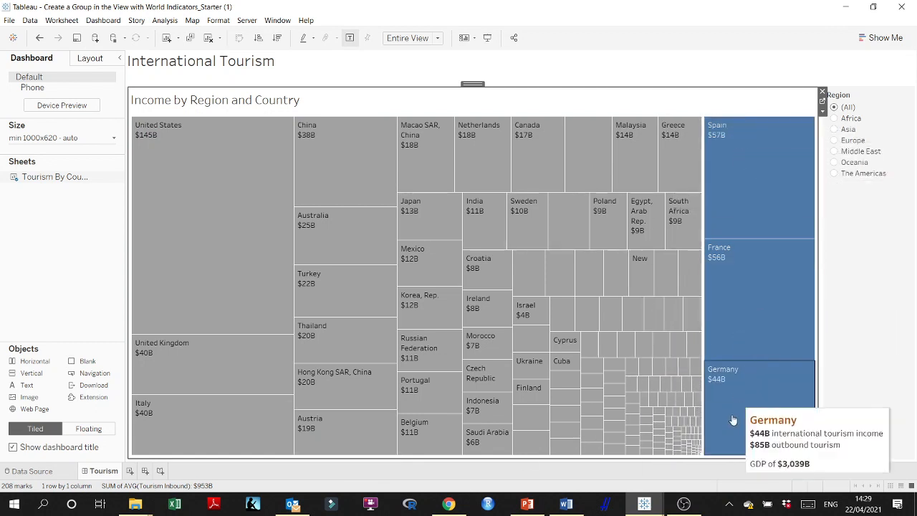
# Check the instruction for the second group on the PowerPoint slide, then create a group from the single United States mark in Tableau's treemap.
pyautogui.click(534, 507)
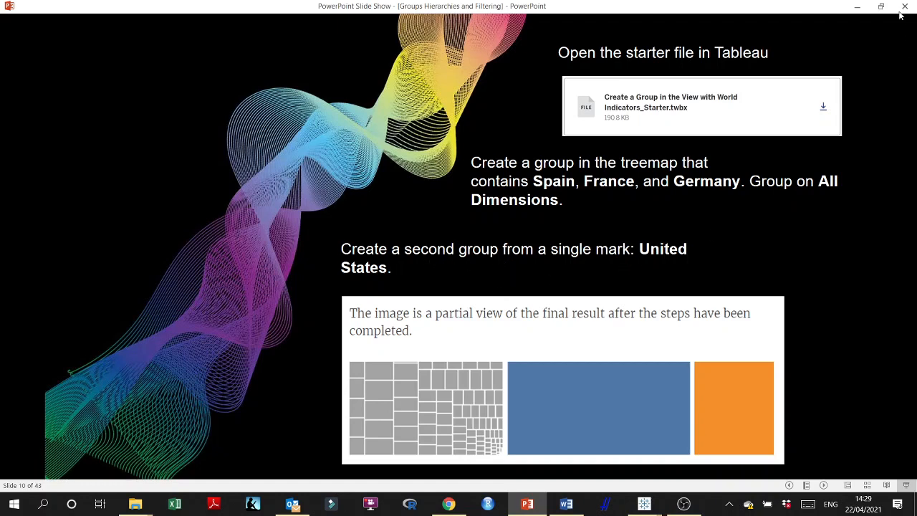
pyautogui.click(857, 7)
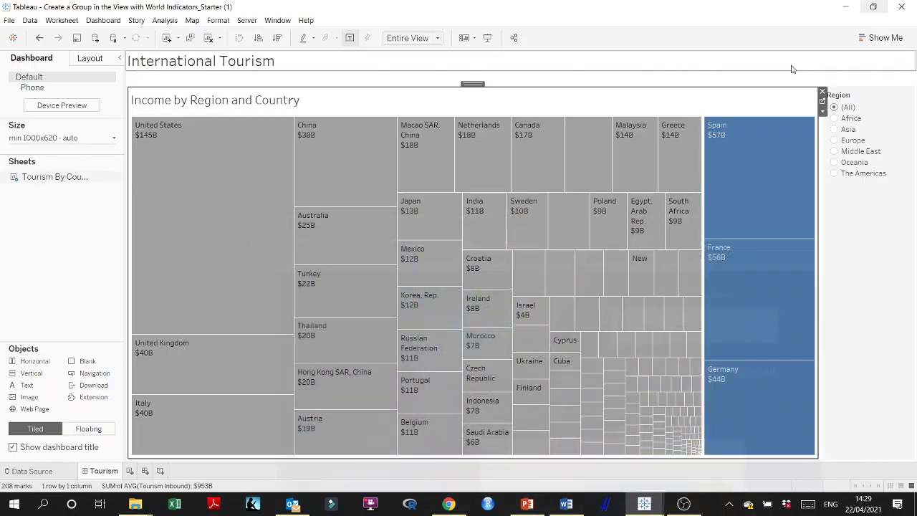
pyautogui.click(177, 158)
pyautogui.rightClick(177, 156)
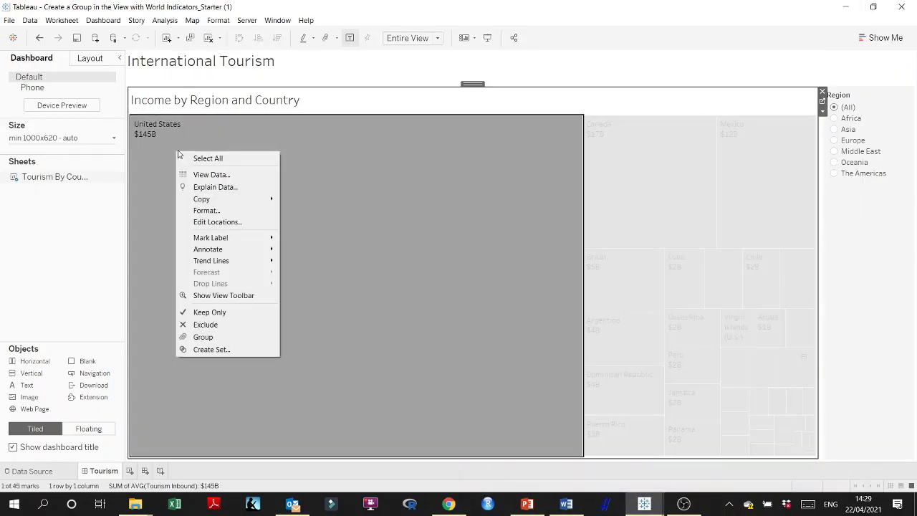
pyautogui.click(228, 337)
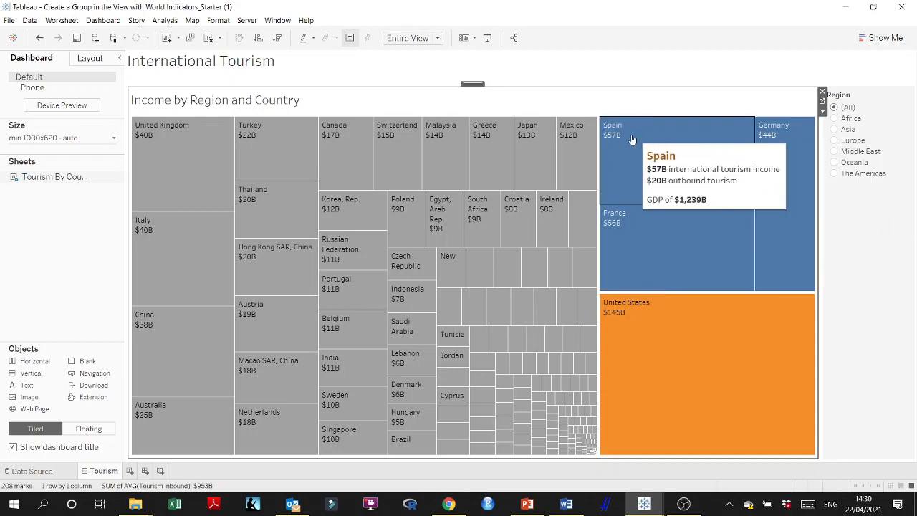
# Compare the grouped treemap with the expected result pictured on slide 10 of the PowerPoint slide show.
pyautogui.moveTo(641, 253)
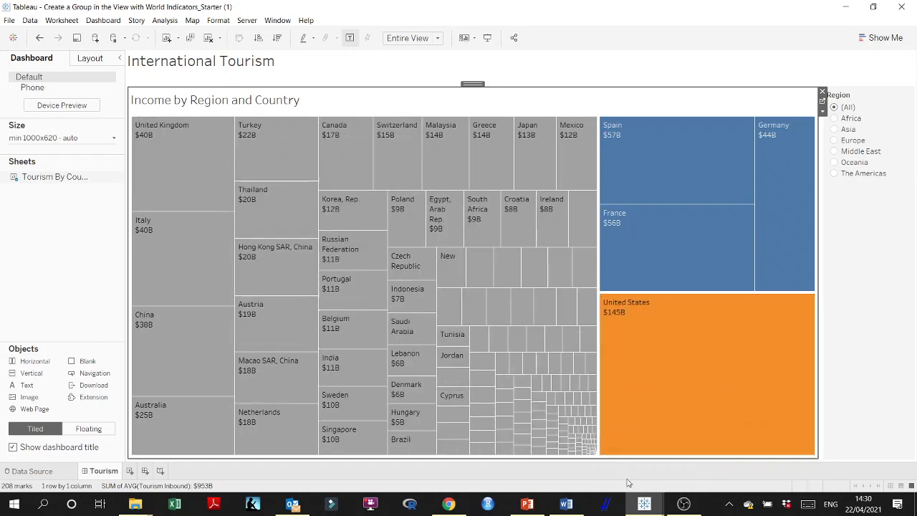
pyautogui.click(527, 504)
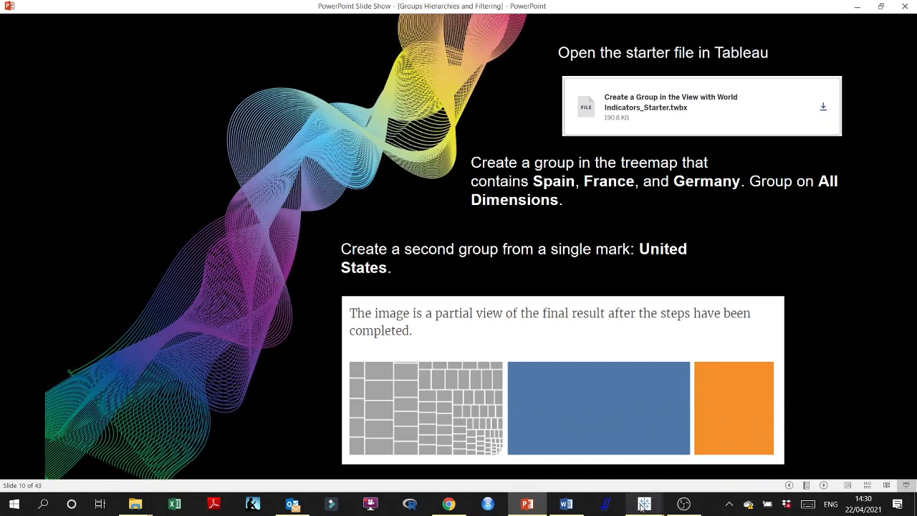
pyautogui.moveTo(643, 503)
pyautogui.click(708, 444)
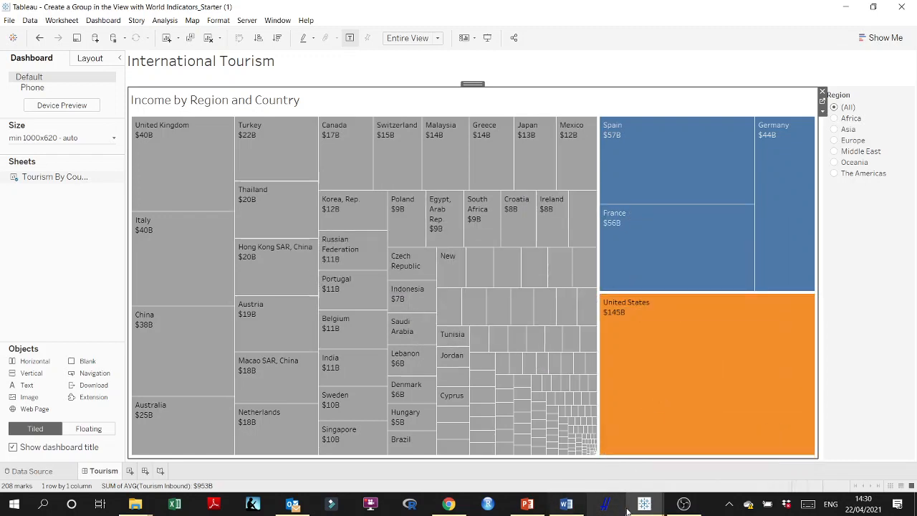
# Advance the PowerPoint slide show to the group size question on slide 11 and compare both groups' areas in the Tableau treemap.
pyautogui.click(528, 504)
pyautogui.click(525, 366)
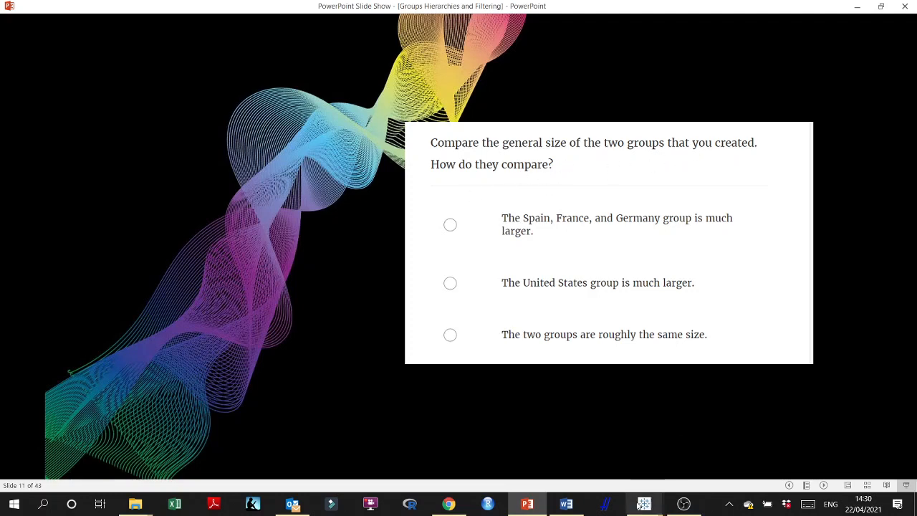
pyautogui.click(710, 439)
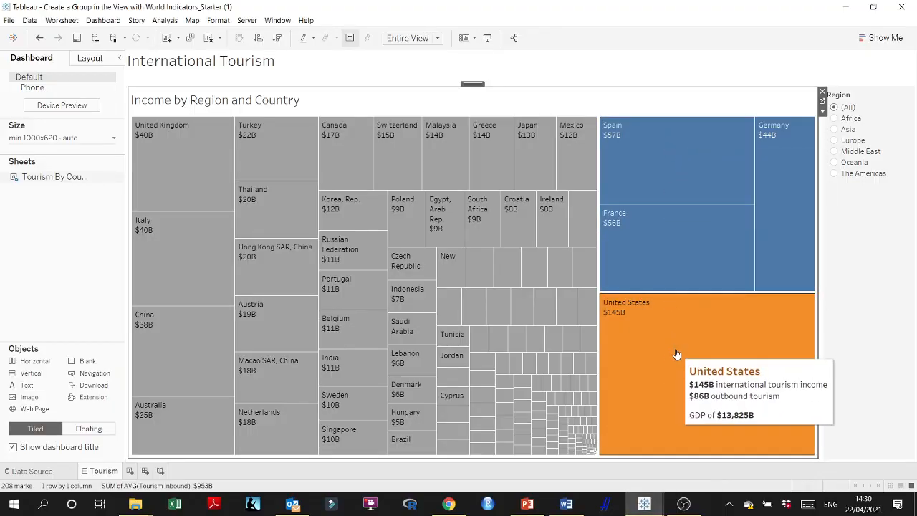
pyautogui.click(846, 7)
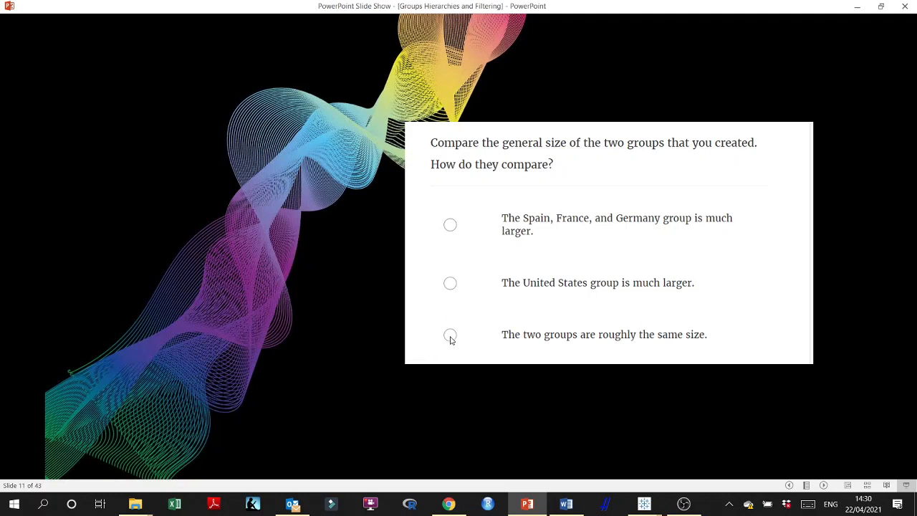
# Reveal the slide question about how many groups are displayed and examine the coloured groups in the Tableau treemap.
pyautogui.click(374, 323)
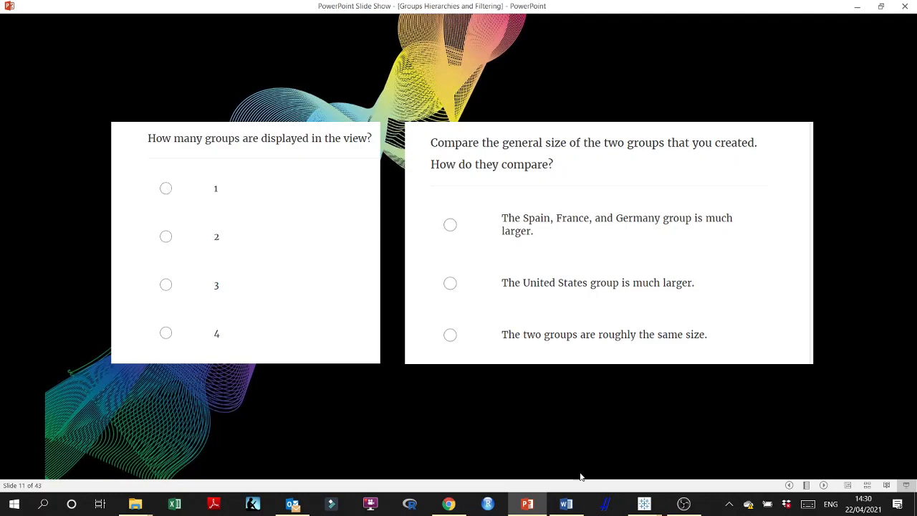
pyautogui.moveTo(643, 508)
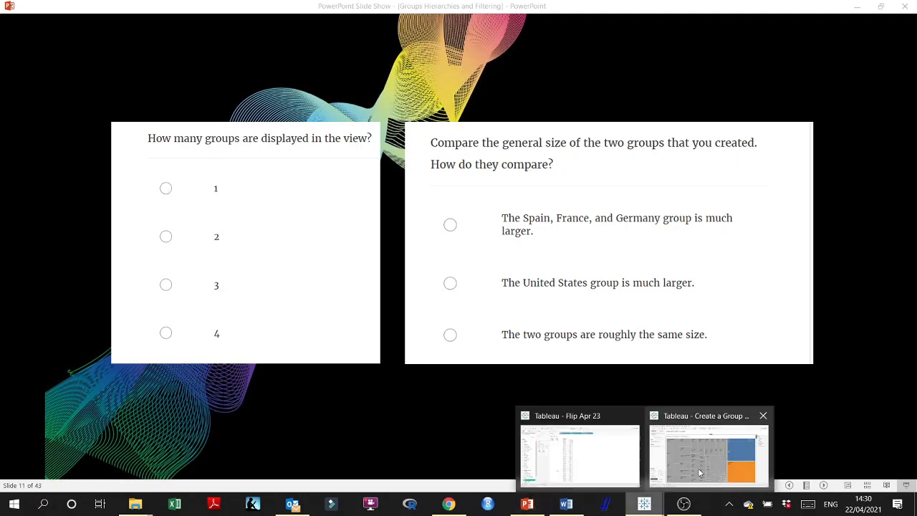
pyautogui.click(710, 459)
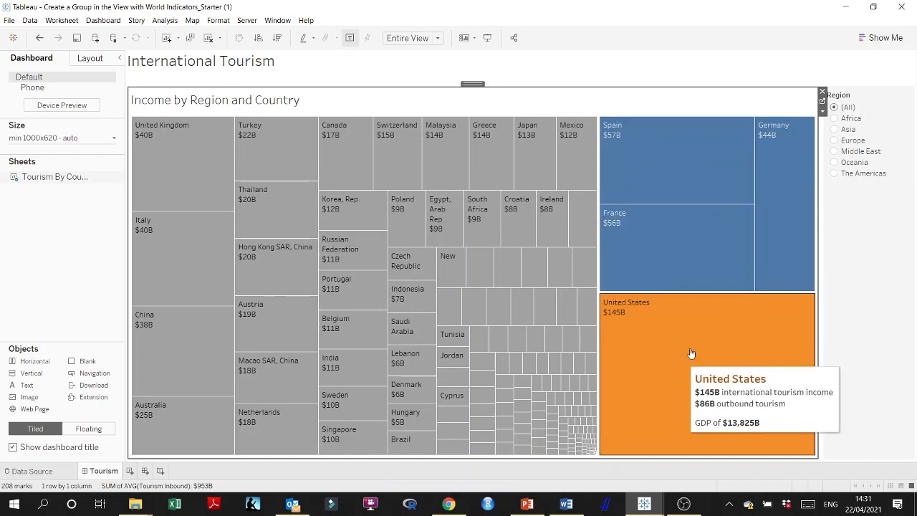
pyautogui.click(846, 7)
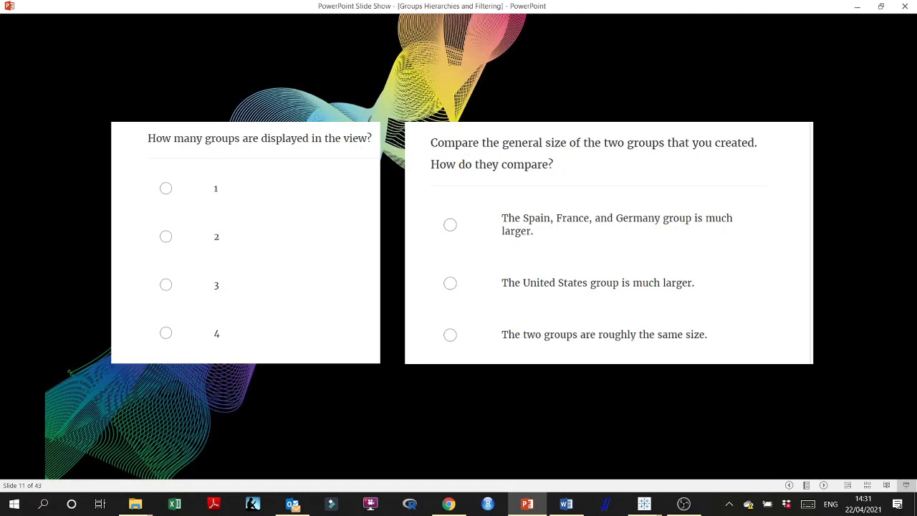
# Review the group exercise slides 9 and 10 again and check them against the treemap in Tableau.
pyautogui.press('Left')
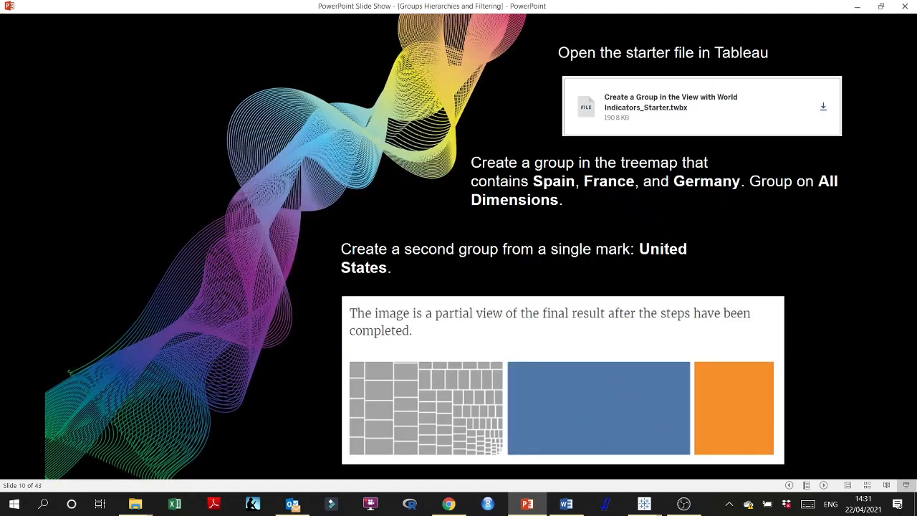
pyautogui.press('Right')
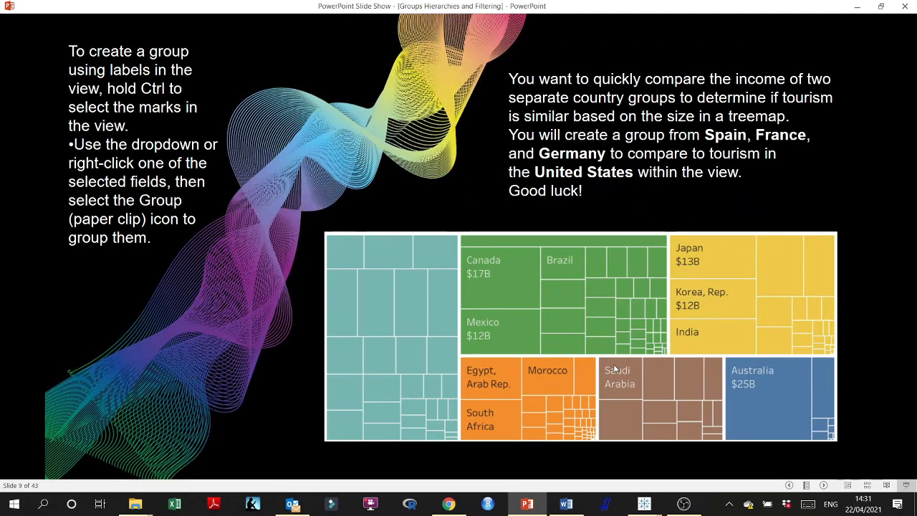
pyautogui.press('Left')
pyautogui.moveTo(644, 504)
pyautogui.click(686, 470)
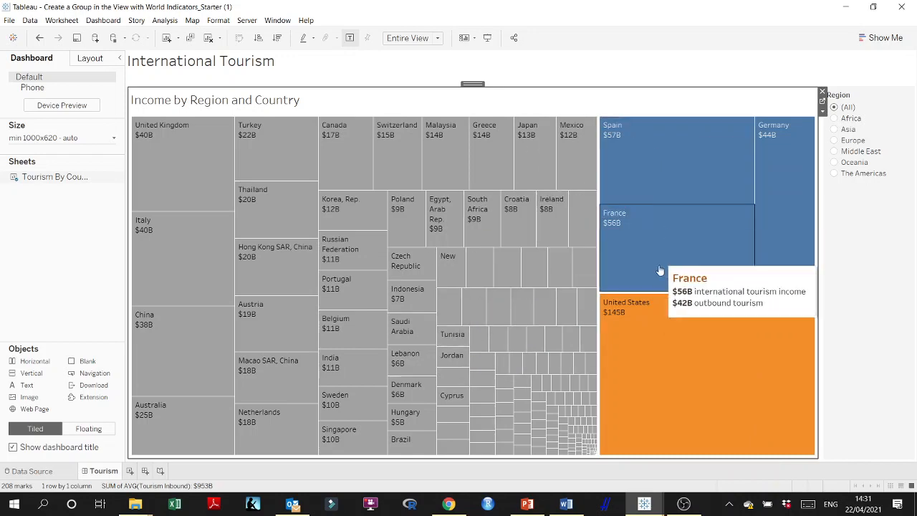
pyautogui.click(844, 7)
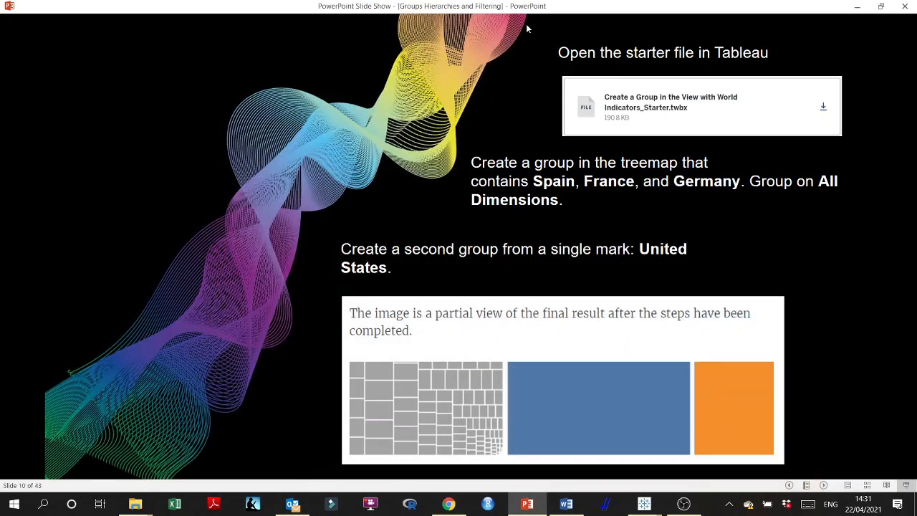
# Advance the slide show to the hierarchy exercise on slide 16 to read its instructions.
pyautogui.click(402, 267)
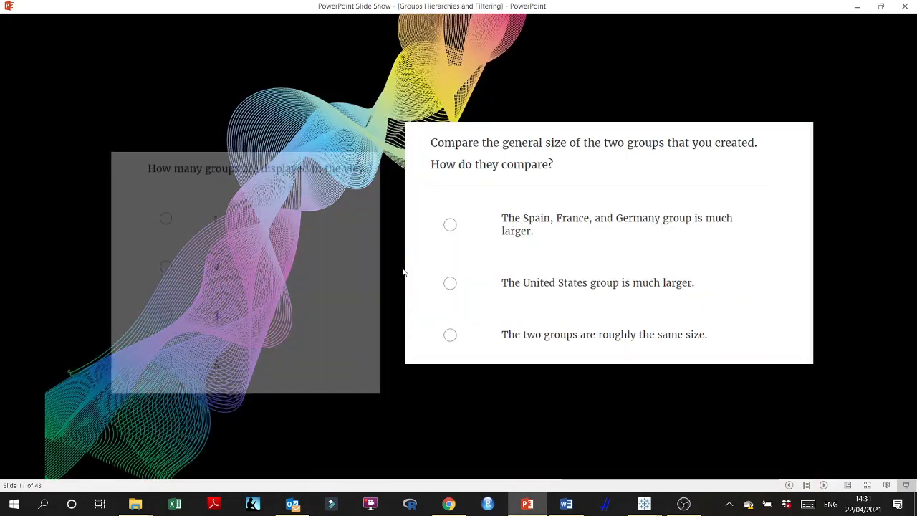
pyautogui.click(411, 216)
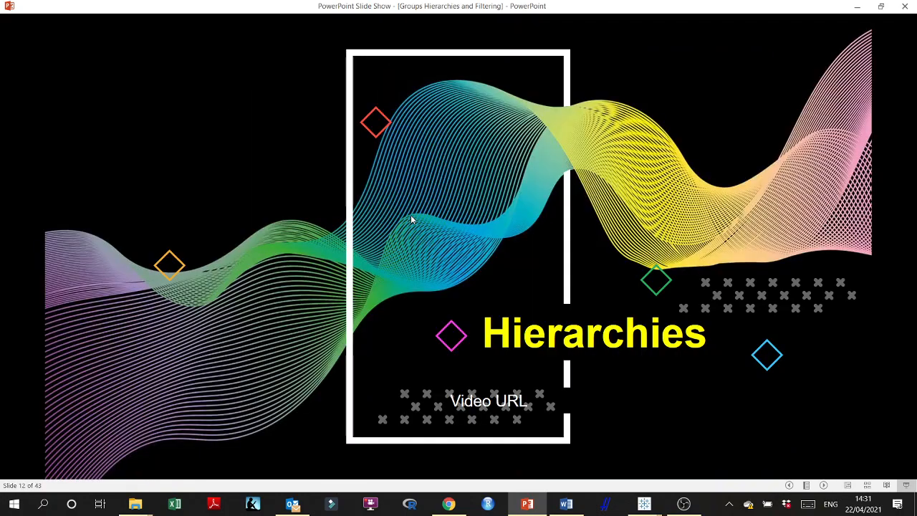
pyautogui.click(410, 215)
pyautogui.click(410, 215)
pyautogui.click(411, 215)
pyautogui.click(410, 215)
pyautogui.click(410, 214)
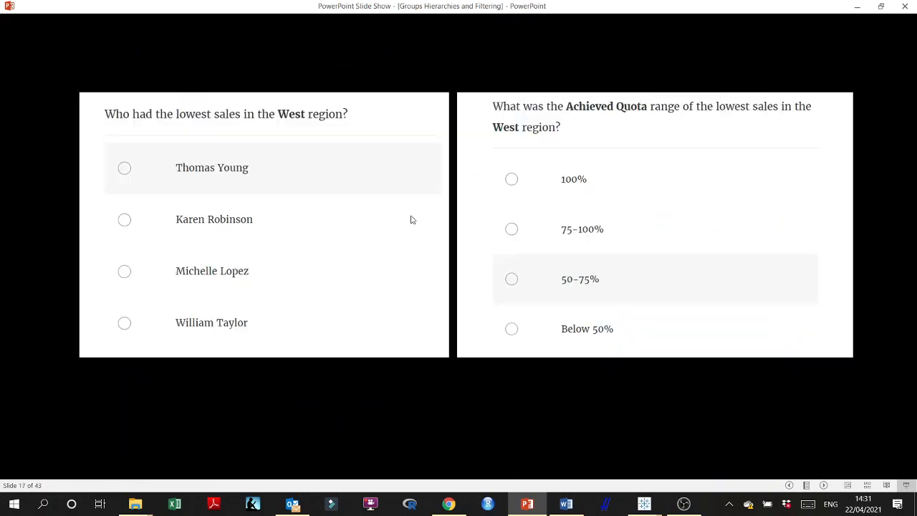
pyautogui.click(410, 215)
pyautogui.press('Left')
pyautogui.press('Left')
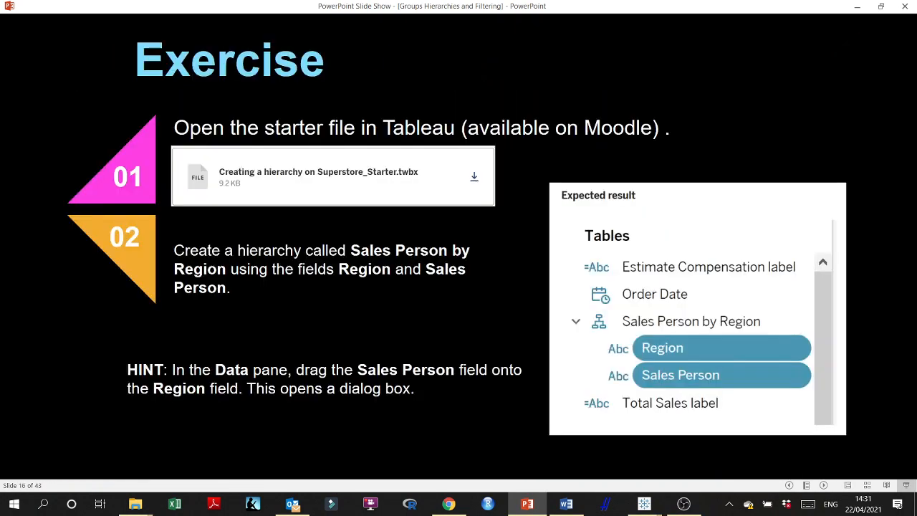